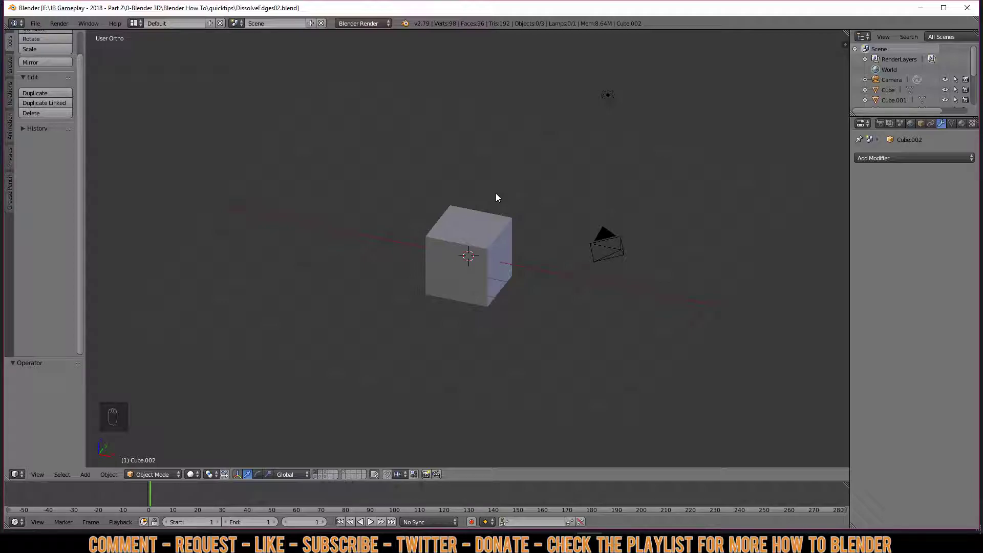
Undo back to the large Cube model in Object Mode
key("ctrl+z")
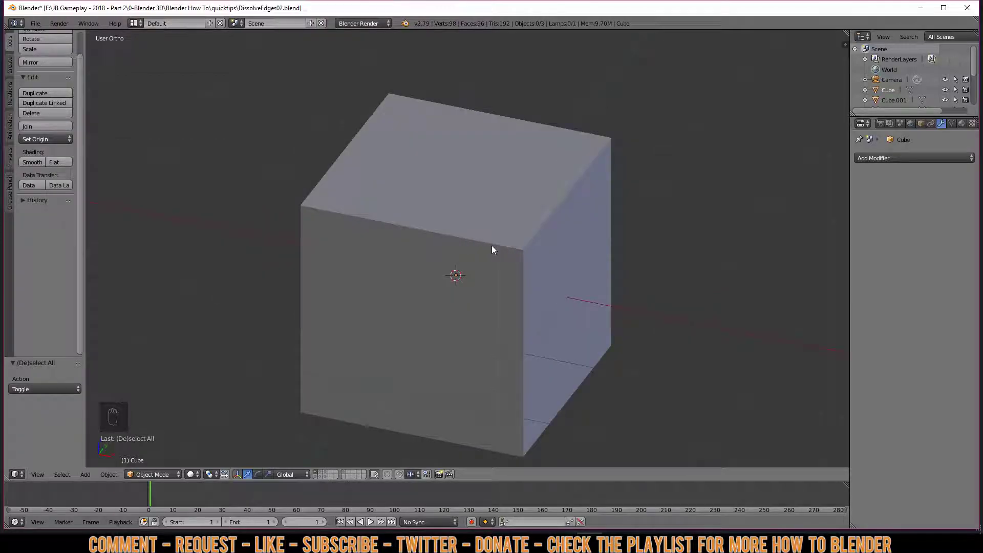
Select the Cube and enter Edit Mode with all vertices deselected
right_click(491, 244)
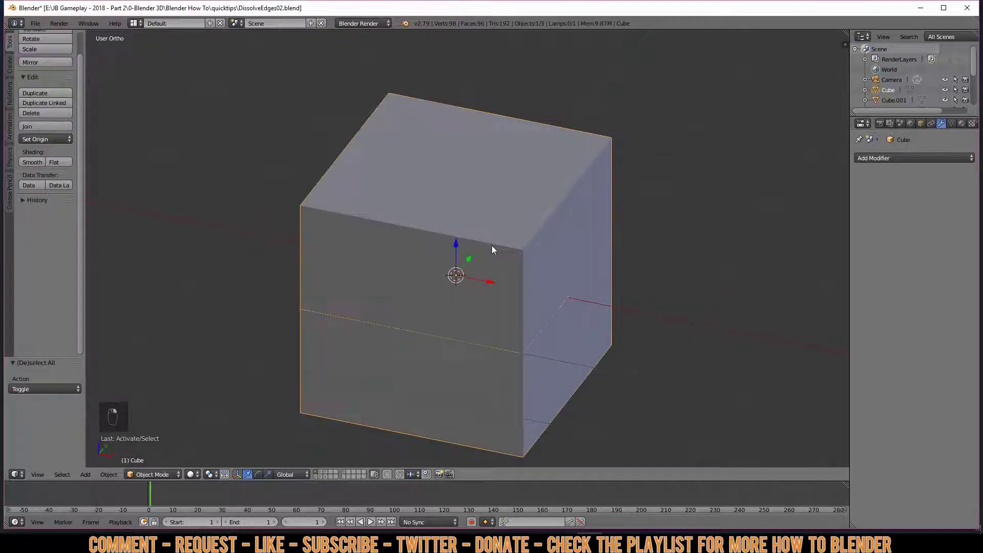
key("Tab")
key("a")
key("a")
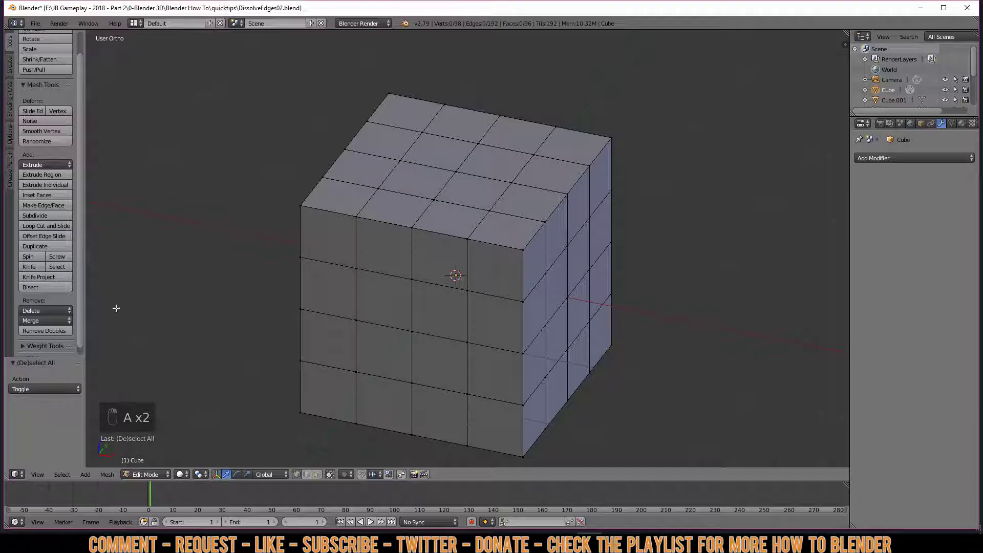
left_click(70, 324)
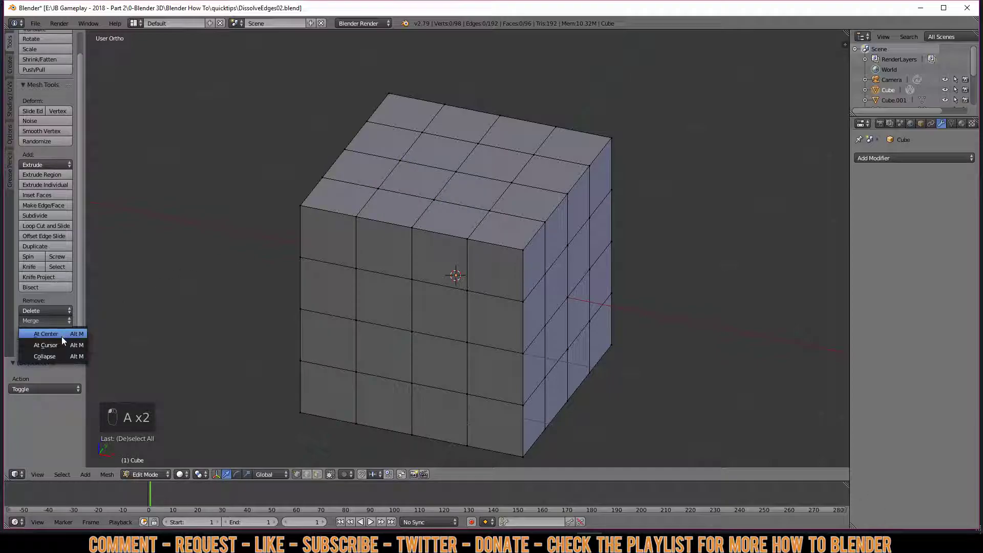
Select two neighbouring top-face vertices and bring up the Merge options
right_click(434, 199)
right_click(377, 190, "shift")
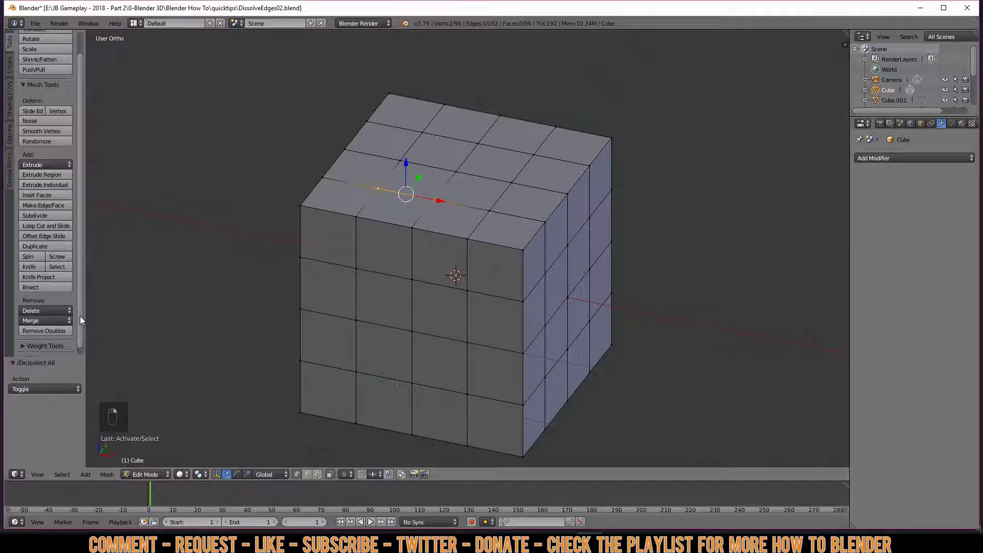
left_click(64, 322)
right_click(488, 210)
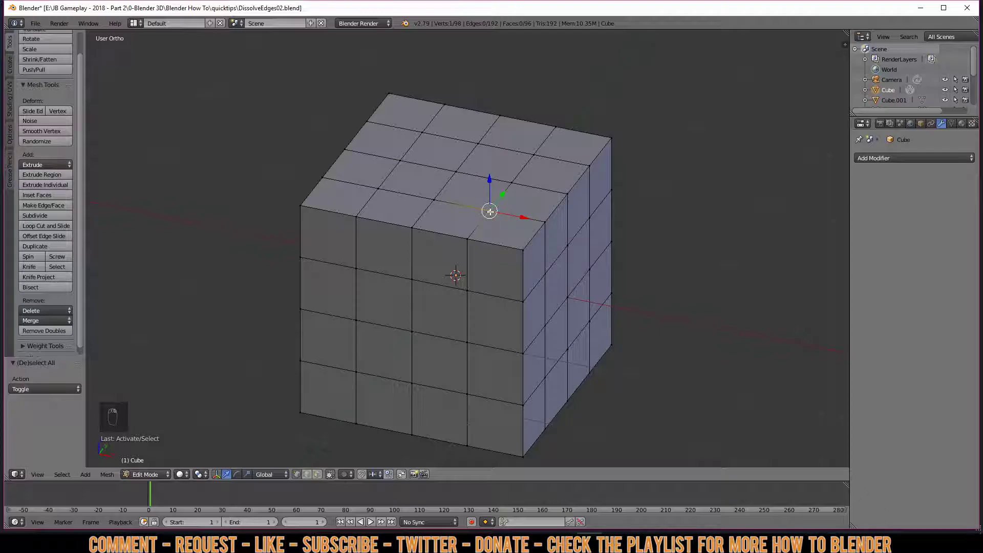
right_click(435, 201, "shift")
left_click(51, 320)
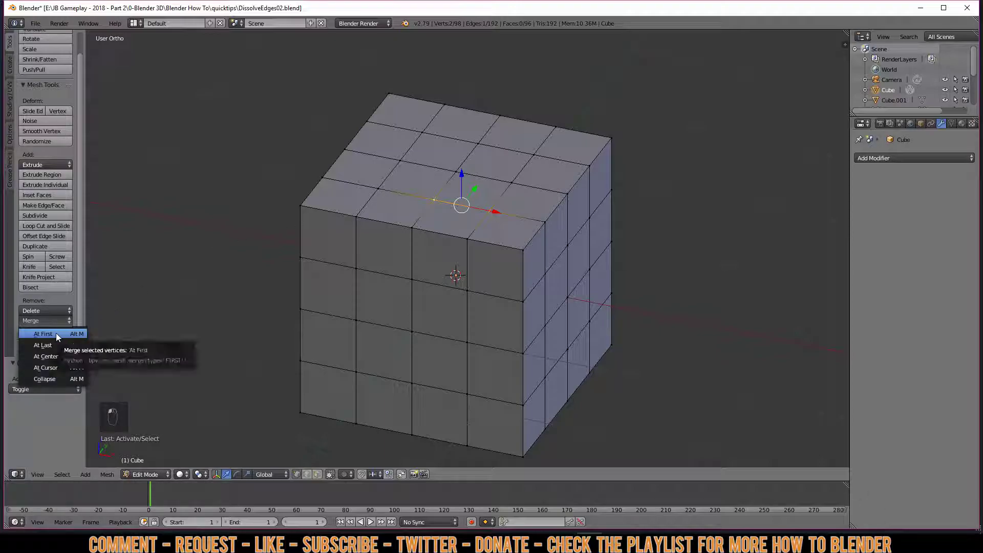
left_click(56, 333)
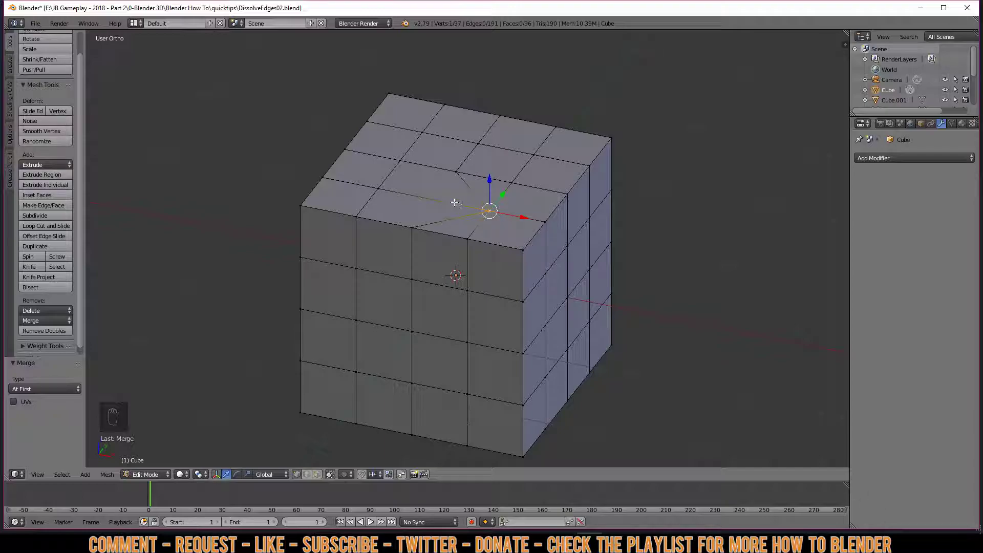
key("ctrl+z")
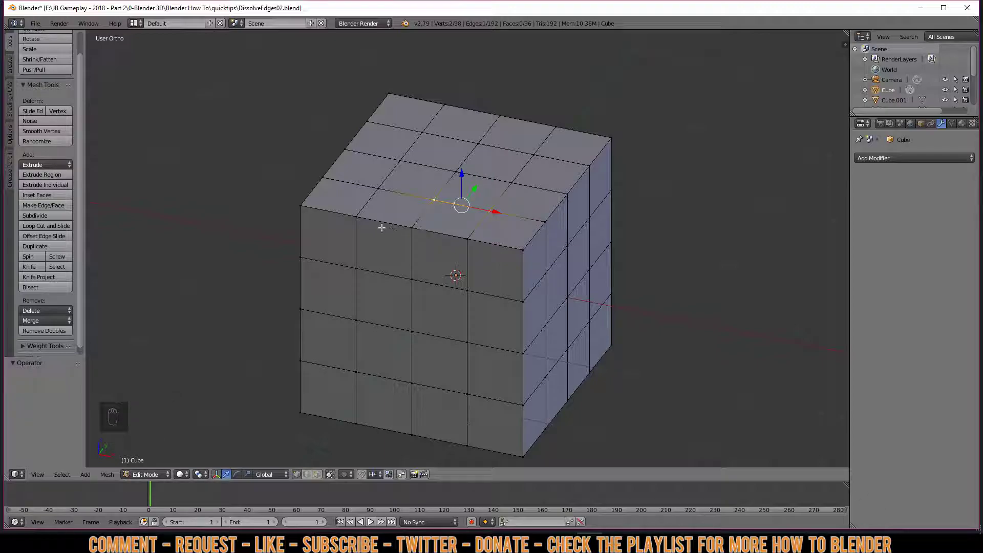
left_click(48, 321)
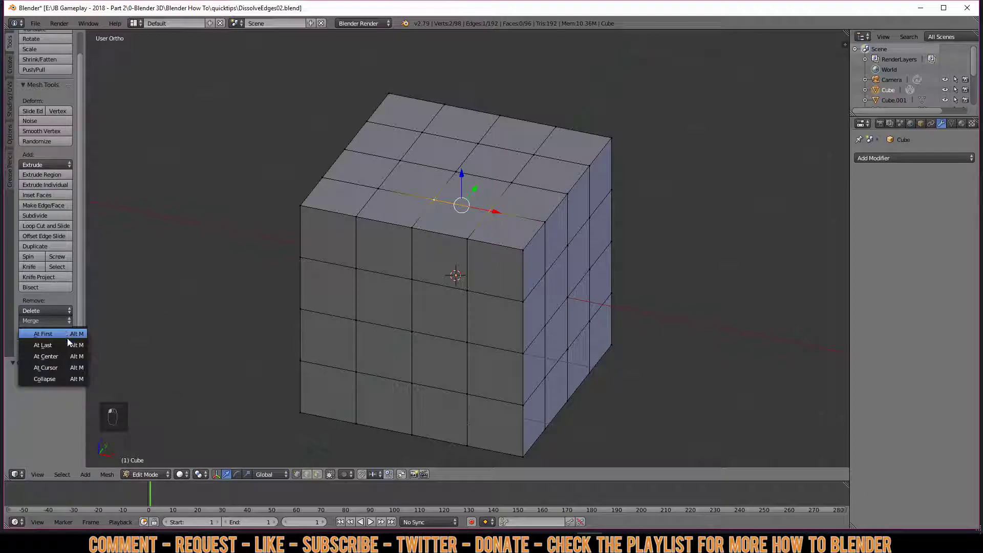
right_click(491, 212)
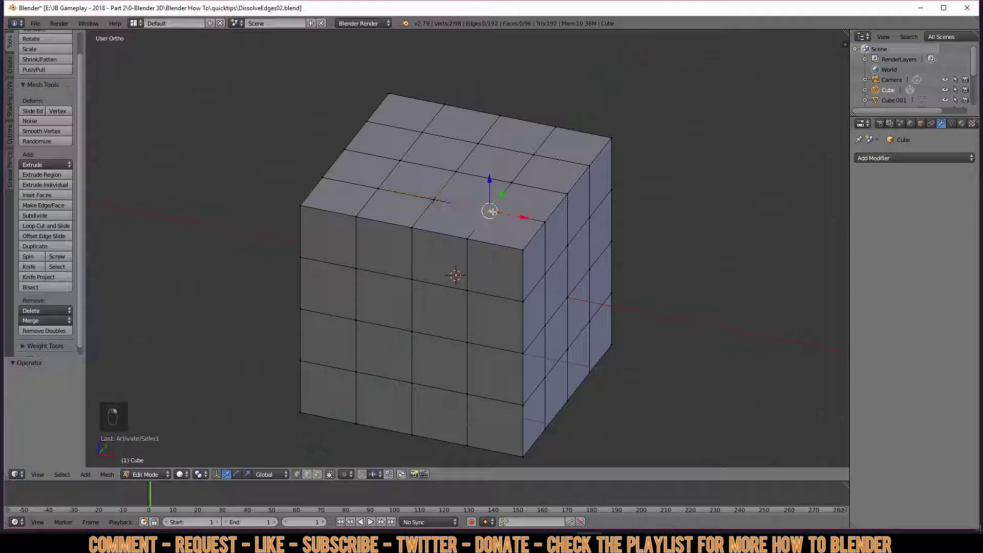
right_click(545, 223, "shift")
left_click(68, 320)
left_click(67, 339)
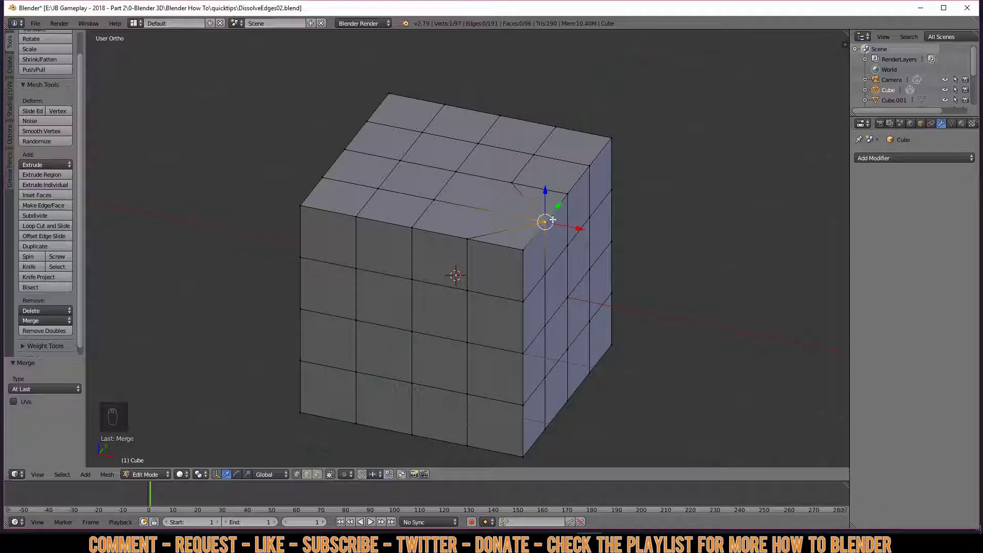
key("a")
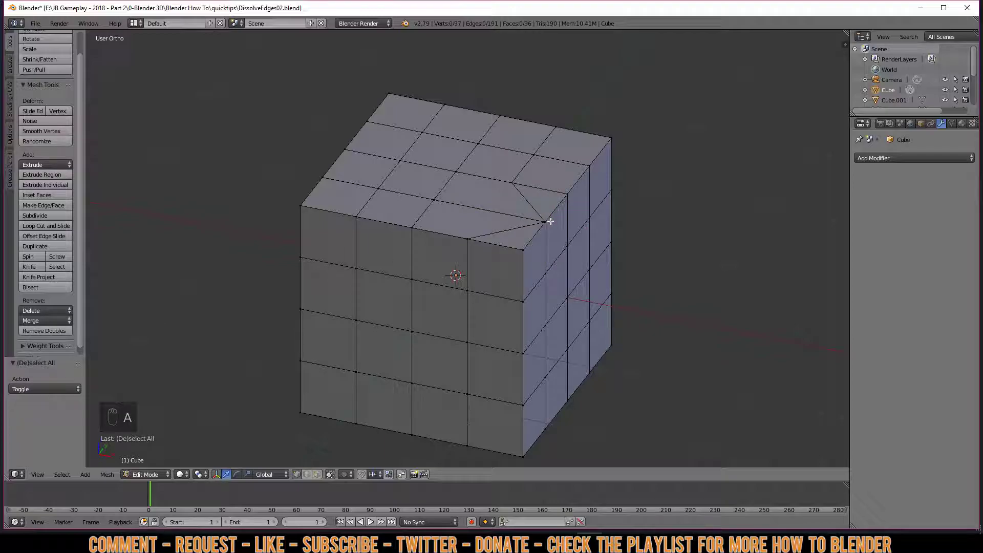
key("ctrl+z")
key("ctrl+z")
key("ctrl+z")
key("a")
left_click(47, 319)
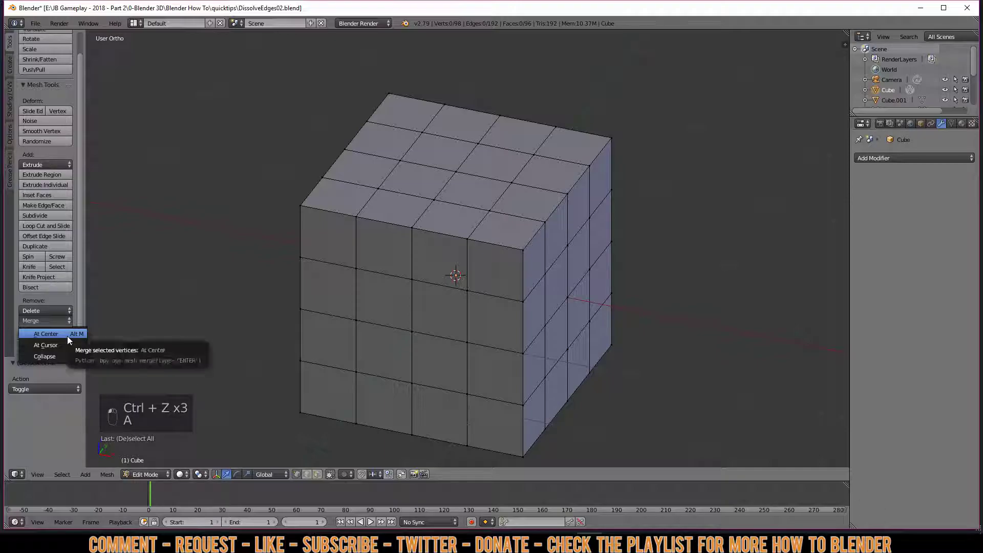
left_click(433, 133)
Select the 3x3 inner top-face vertices, try Merge At Center, then undo it
left_click(478, 145, "shift")
left_click(527, 156, "shift")
left_click(512, 183, "shift")
left_click(490, 211, "shift")
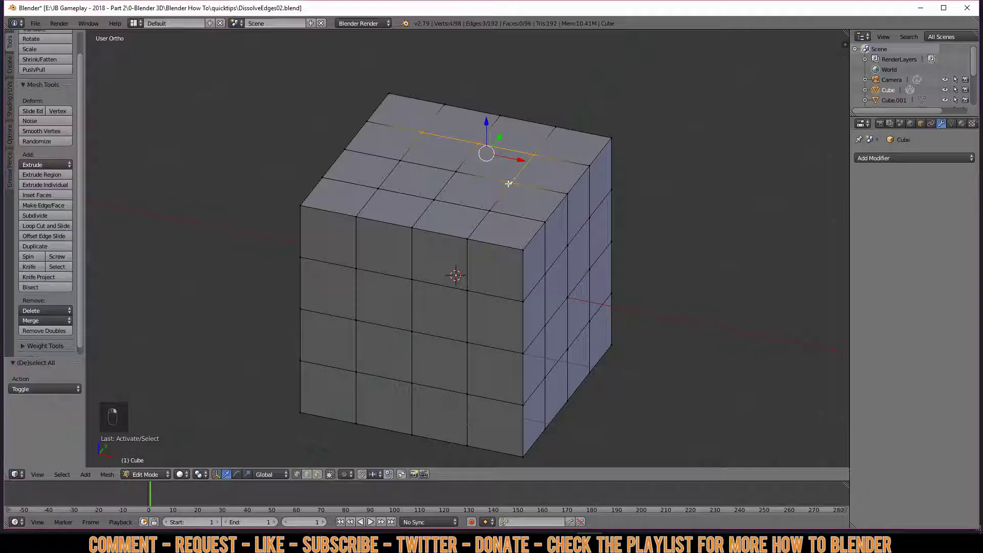
left_click(434, 200, "shift")
left_click(377, 188, "shift")
left_click(400, 160, "shift")
left_click(455, 172, "shift")
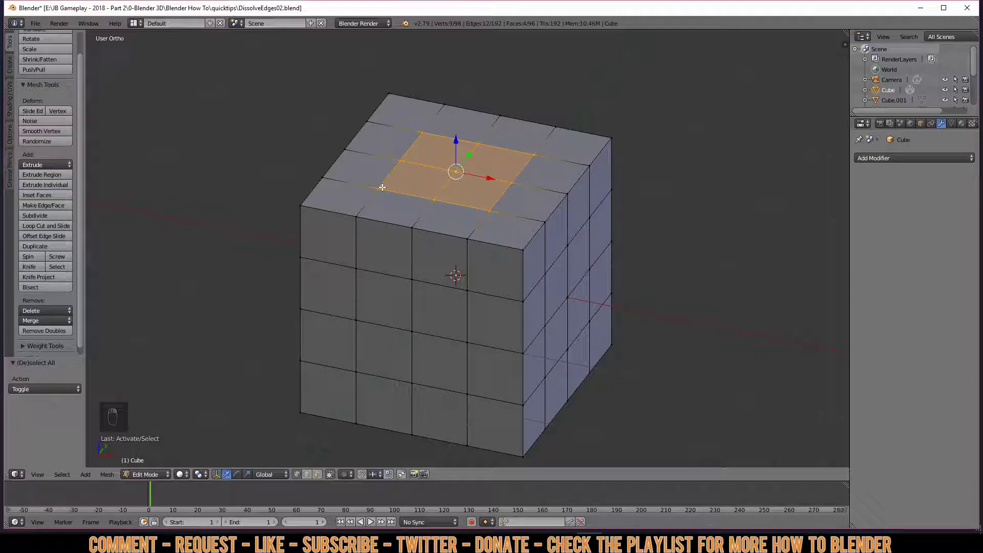
left_click(64, 321)
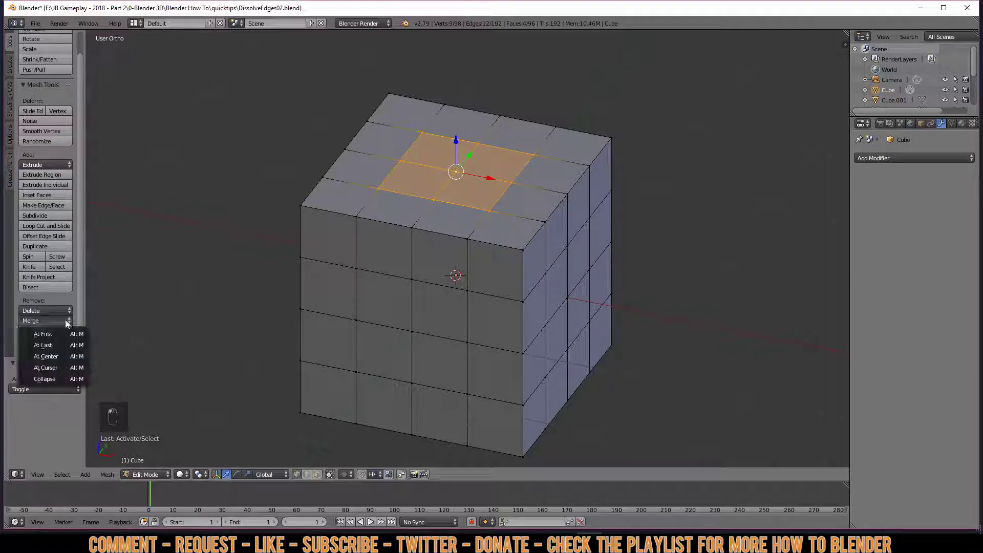
left_click(65, 355)
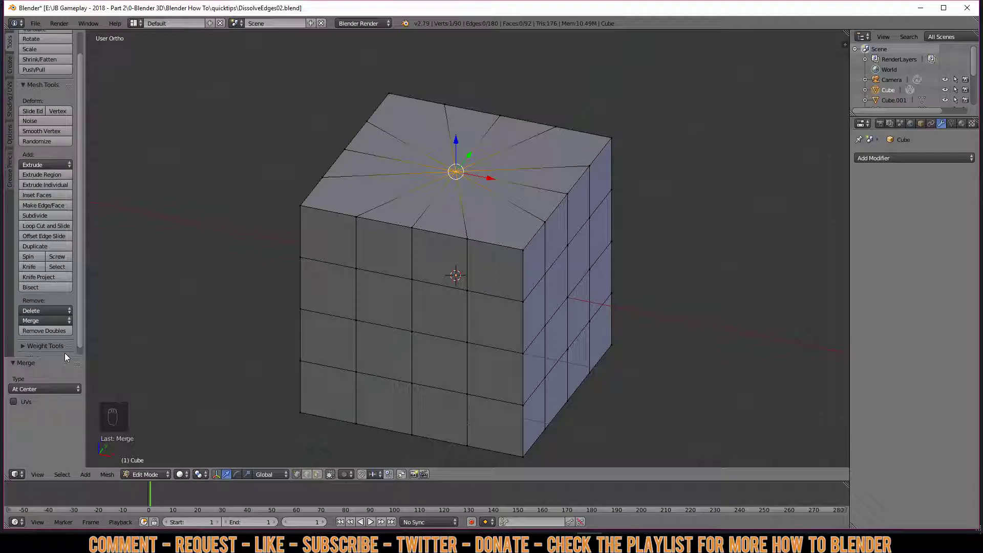
key("ctrl+z")
Merge the nine vertices At Cursor into a funnel, inspect it, then undo
left_click(56, 321)
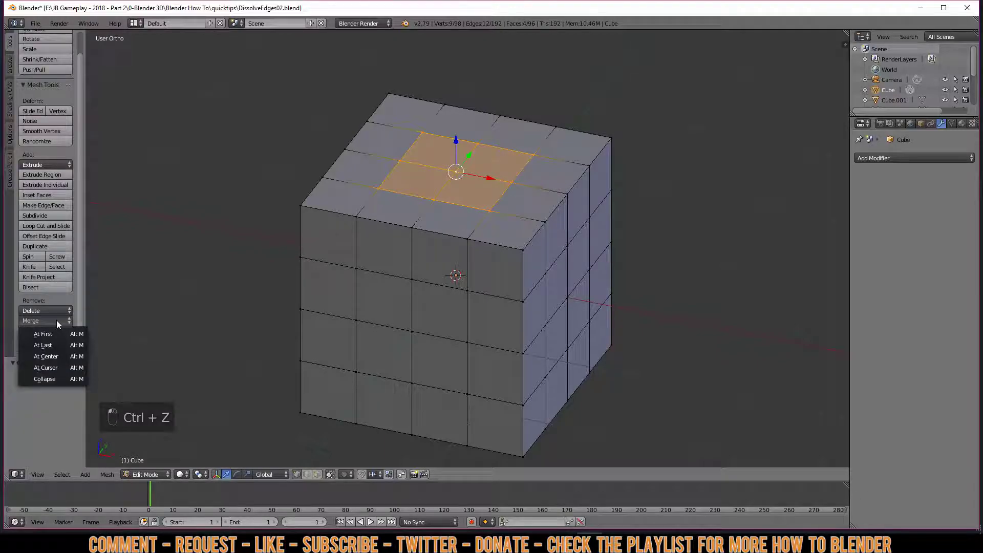
left_click(58, 367)
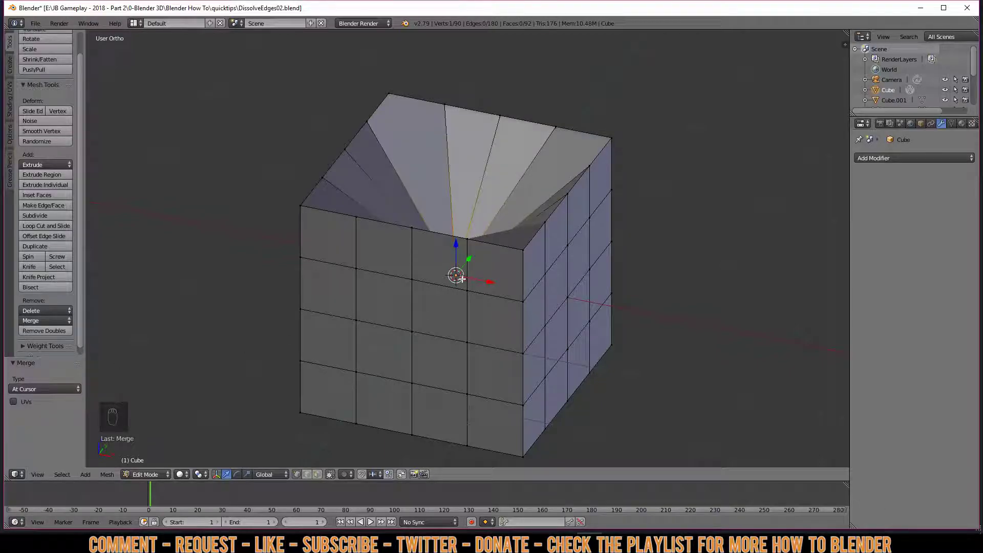
mouse_move(456, 274)
middle_mouse_down()
mouse_move(491, 245)
mouse_move(461, 285)
middle_mouse_up()
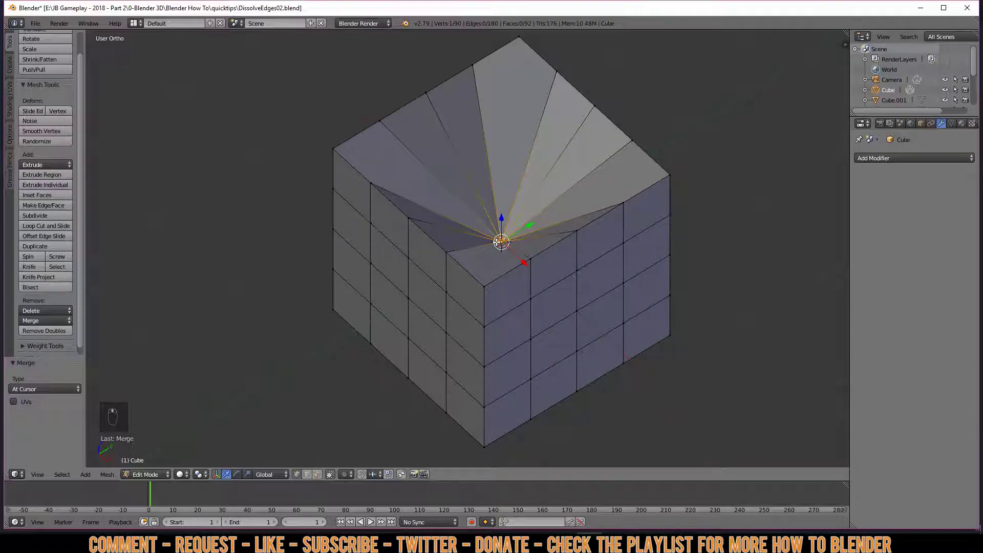
middle_click_drag(501, 241, 543, 234)
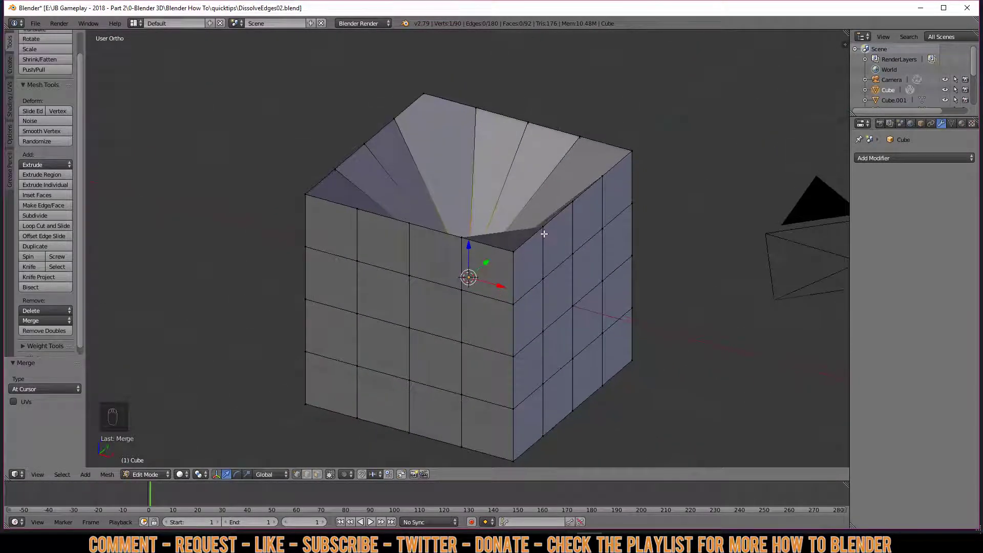
key("ctrl+z")
left_click(60, 321)
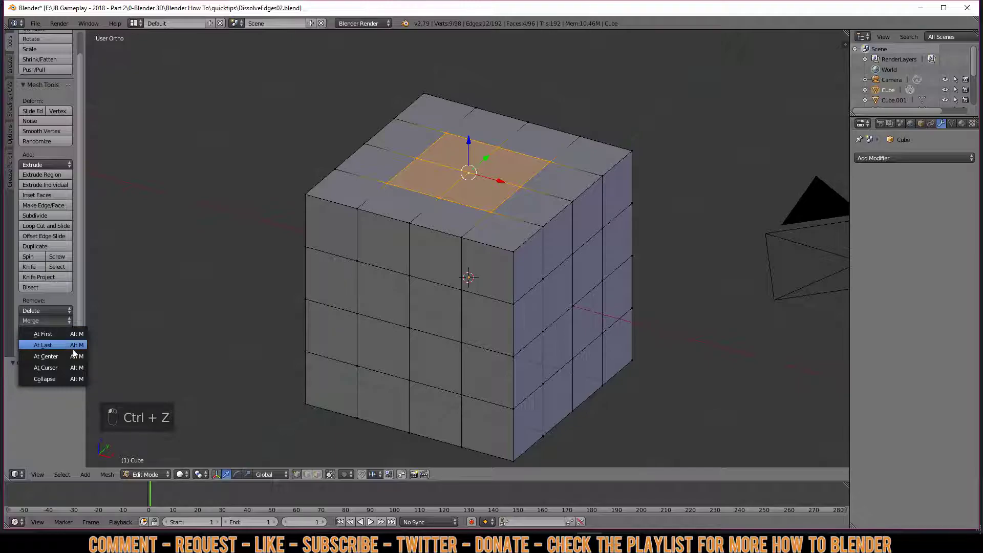
Try Merge Collapse and undo, then merge the nine vertices At Center, leaving 90 vertices
left_click(65, 378)
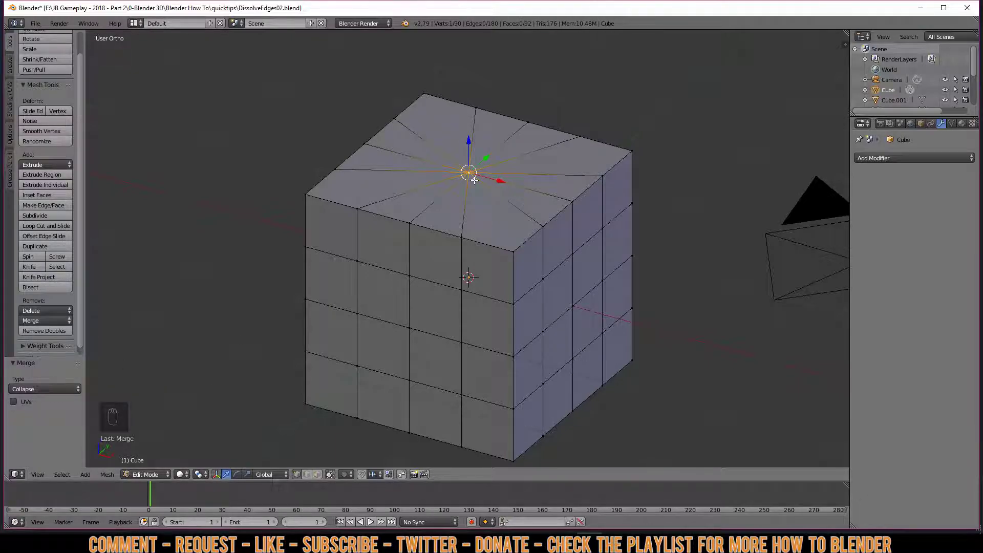
key("ctrl+z")
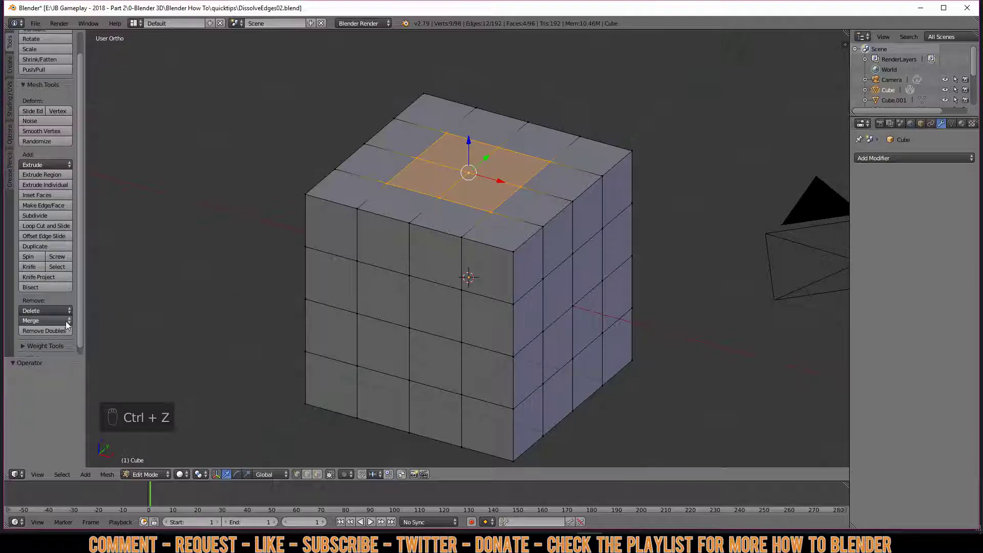
left_click(67, 321)
left_click(58, 354)
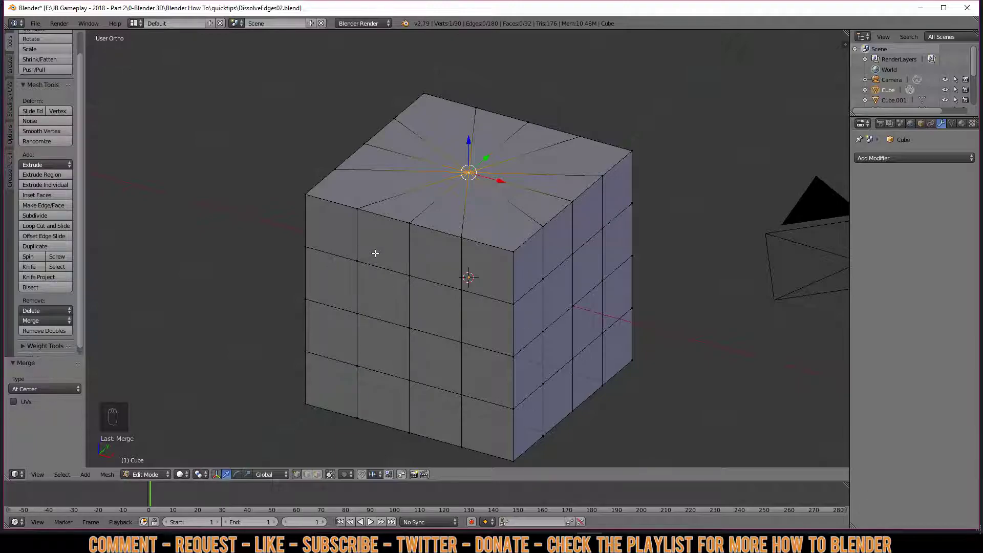
left_click(61, 321)
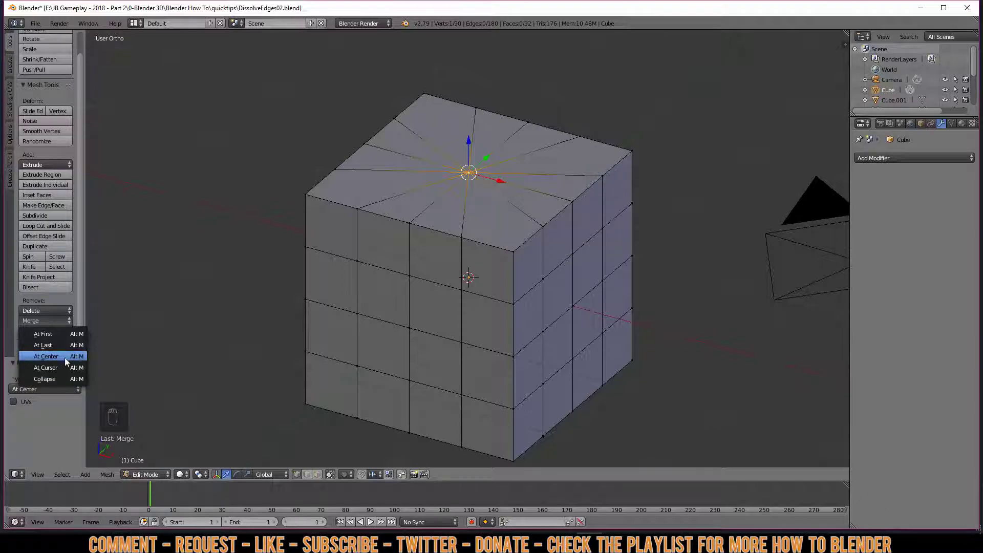
key("a")
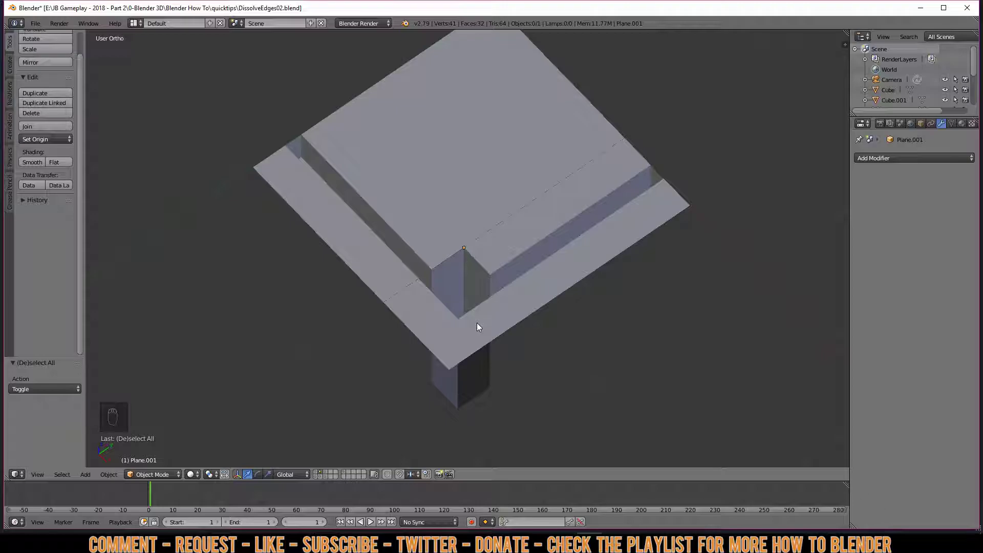
Enter Edit Mode on Plane.001 and merge the stray vertex onto the top corner At Last
scroll(477, 327, "up", 4)
key("Tab")
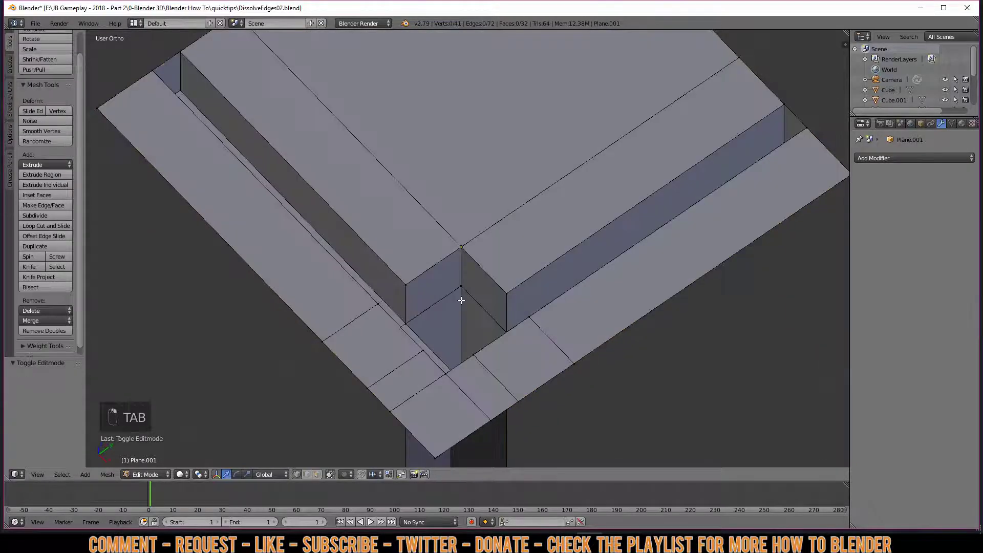
mouse_move(468, 285)
middle_mouse_down()
mouse_move(450, 278)
mouse_move(460, 279)
middle_mouse_up()
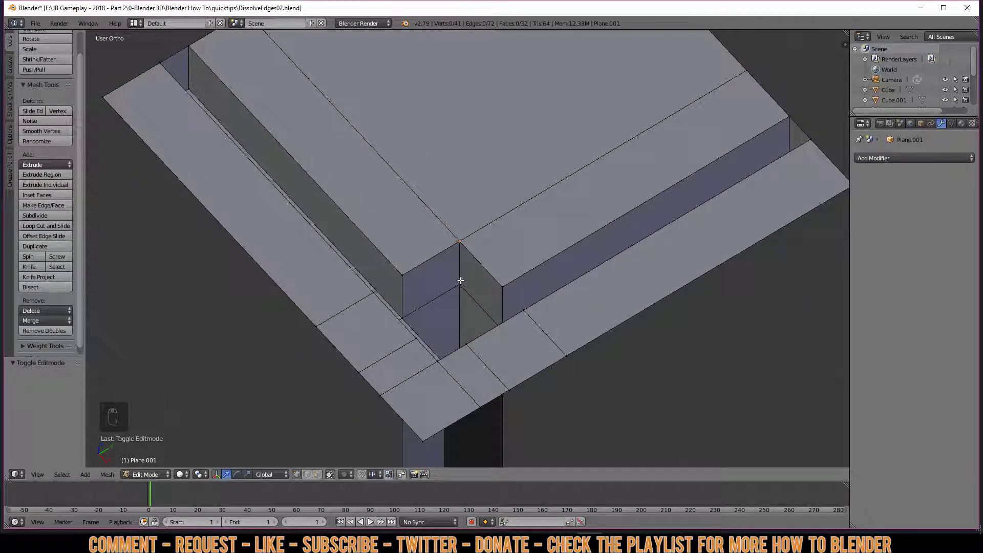
right_click(459, 241)
right_click(460, 286)
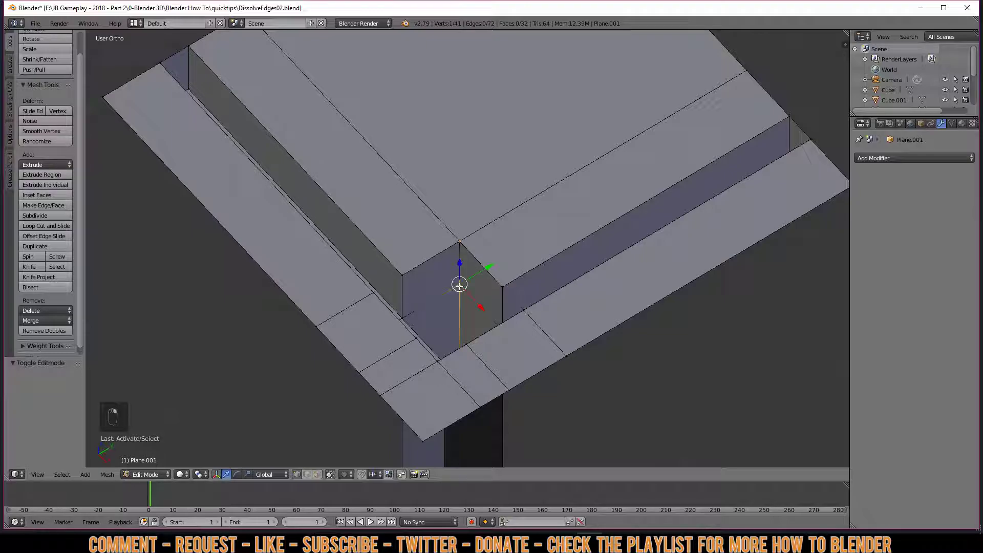
right_click(460, 240, "shift")
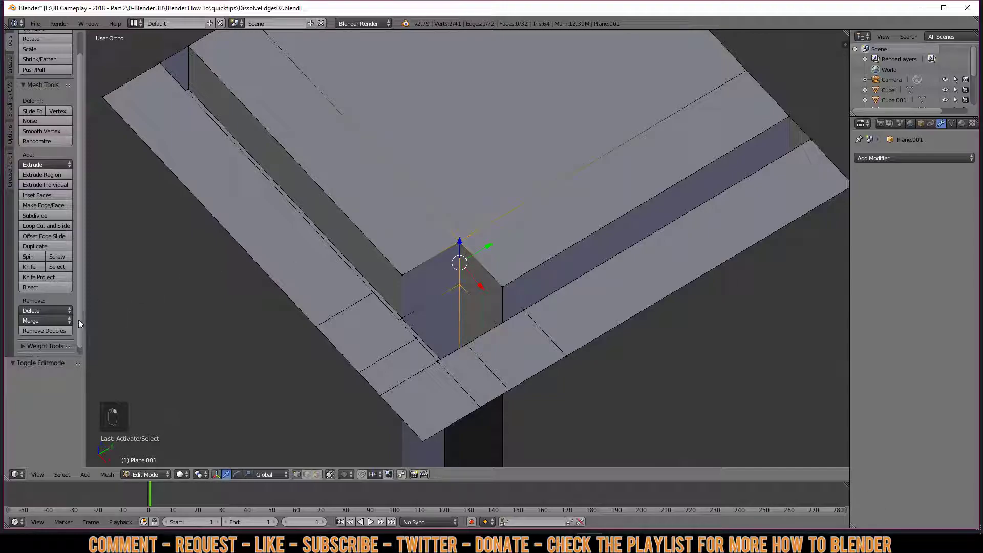
left_click(64, 320)
left_click(66, 342)
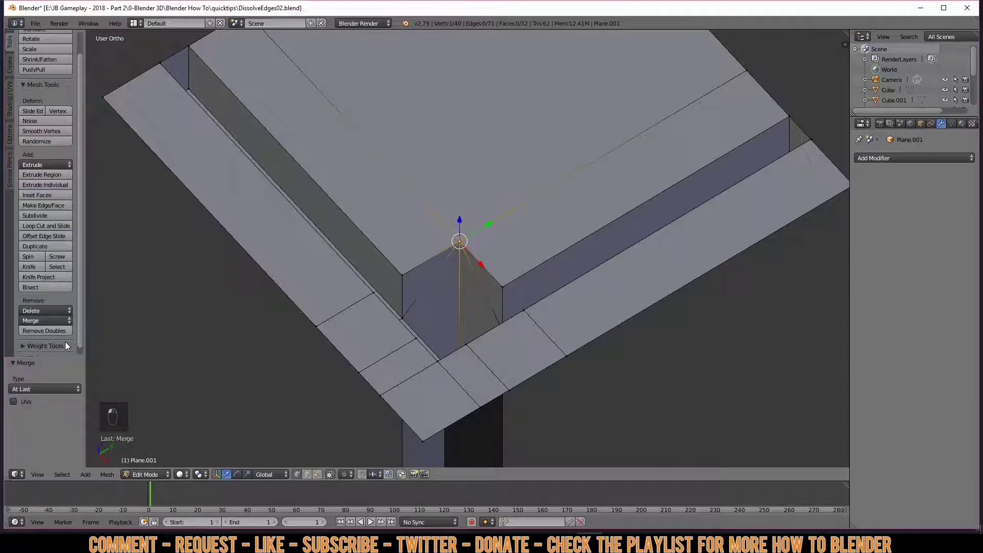
Undo the At Last merge, restoring 41 vertices, and reselect the stray vertex
key("a")
key("ctrl+z")
key("ctrl+z")
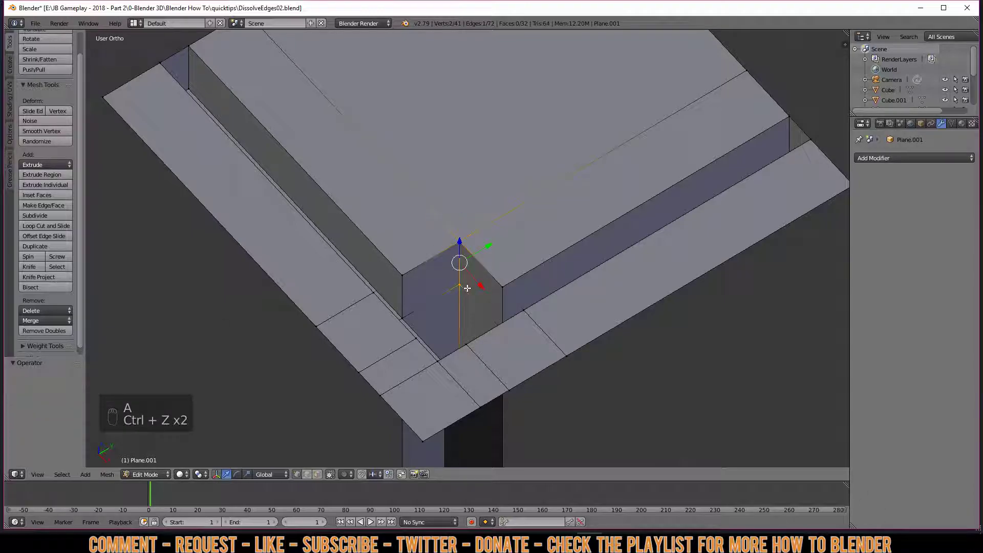
key("a")
right_click(460, 285)
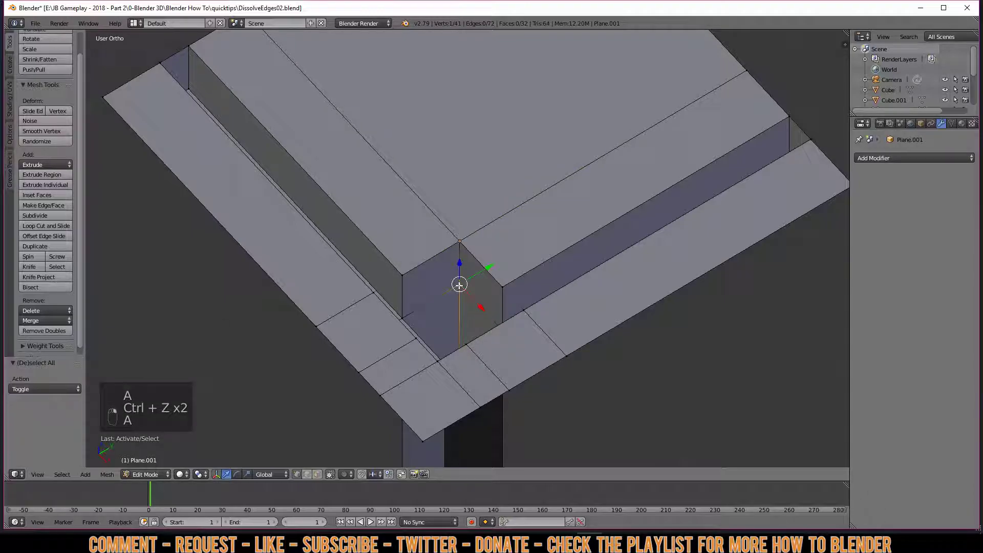
From the right-side view, raise the stray vertex 0.2 onto the corner
key("KP_3")
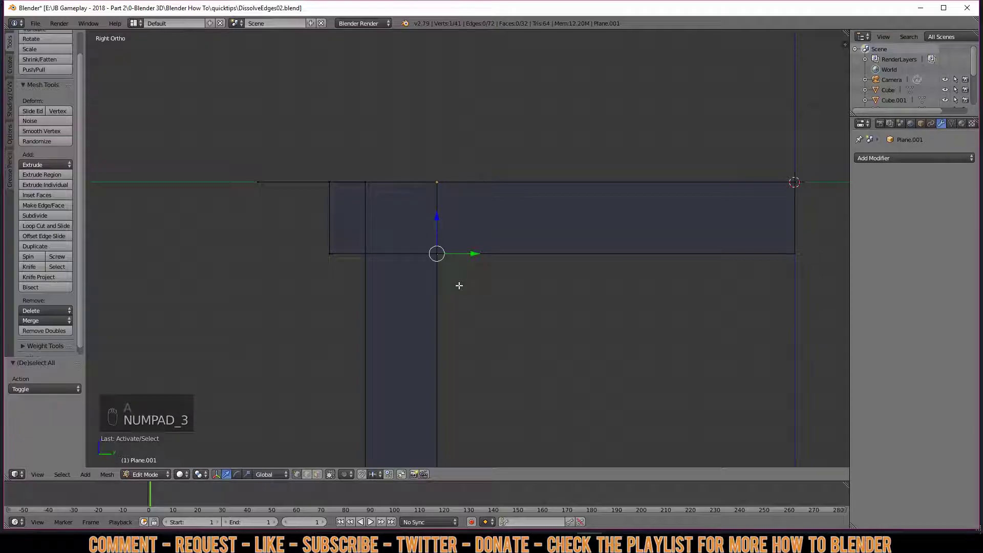
key("g")
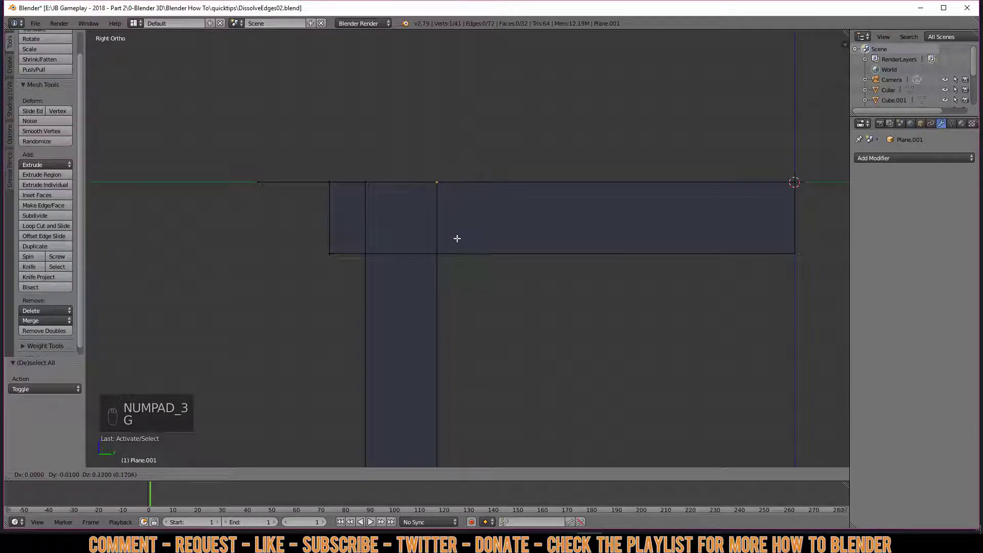
left_click(457, 213)
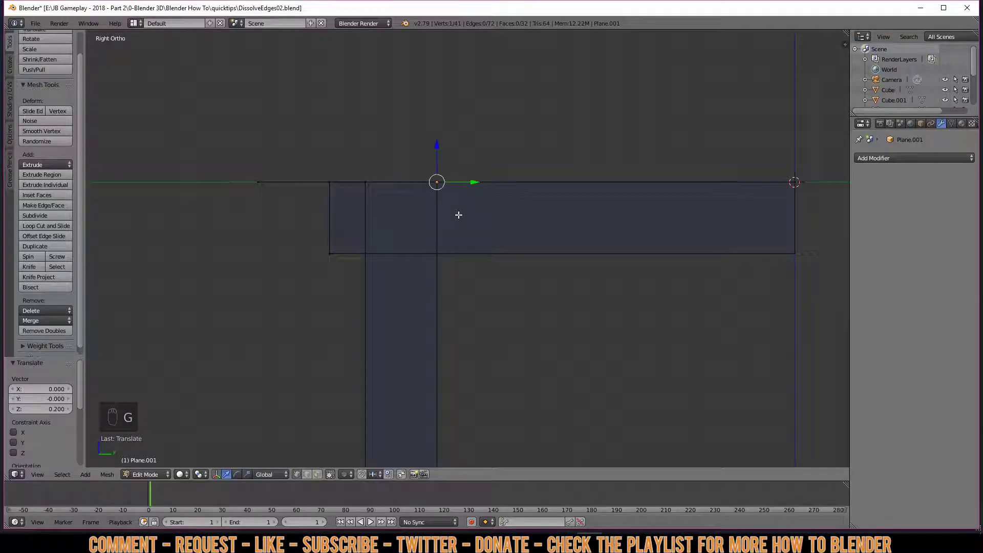
middle_click_drag(456, 213, 515, 257)
Select the whole mesh and Remove Doubles, leaving Plane.001 with 40 vertices
key("a")
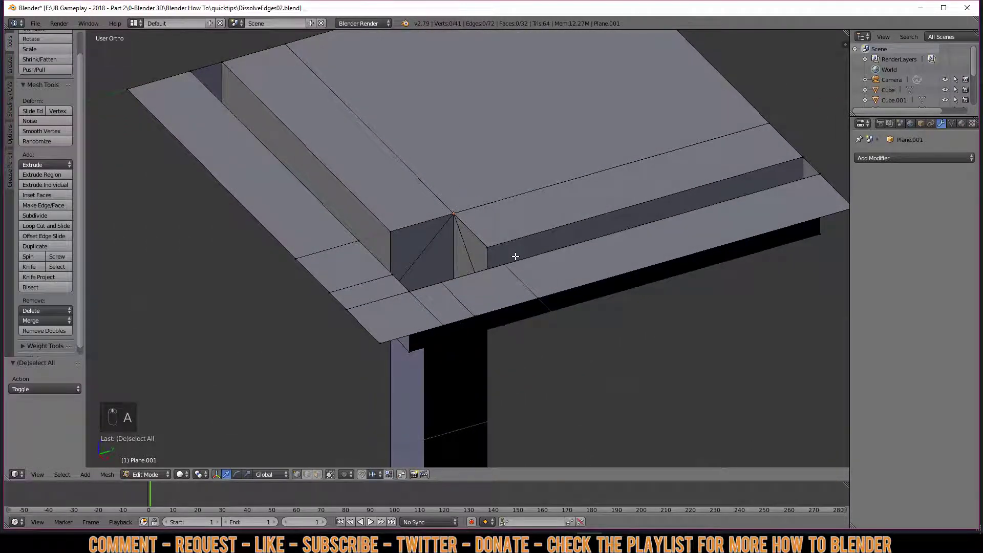
key("a")
left_click(61, 331)
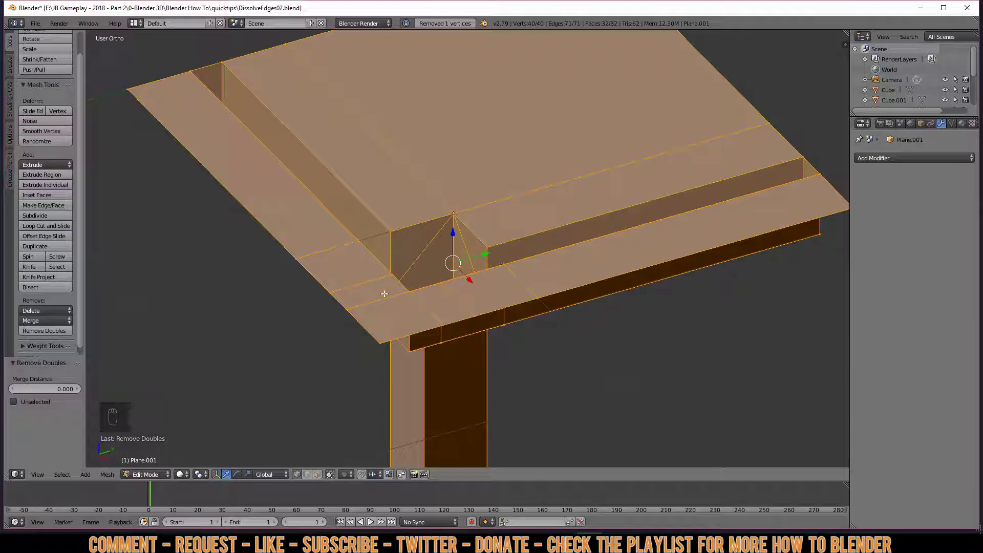
key("a")
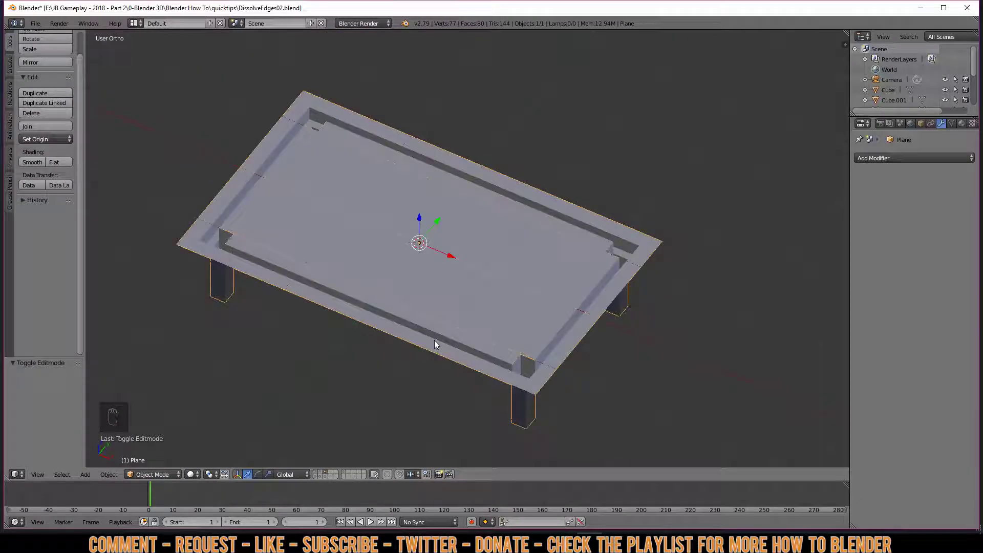
Enter Edit Mode on the table Plane and merge two selected rim edges At Last
key("Tab")
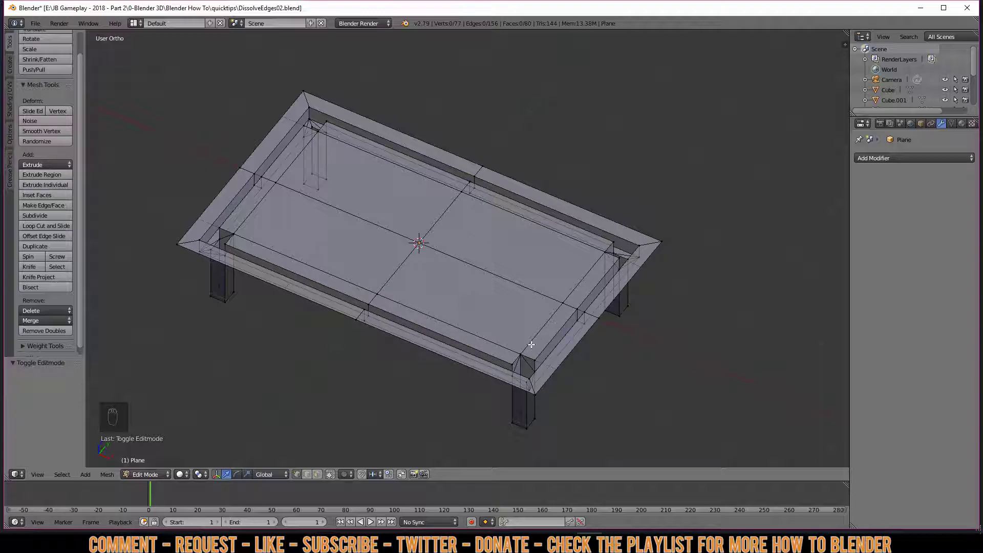
middle_click_drag(467, 324, 647, 266)
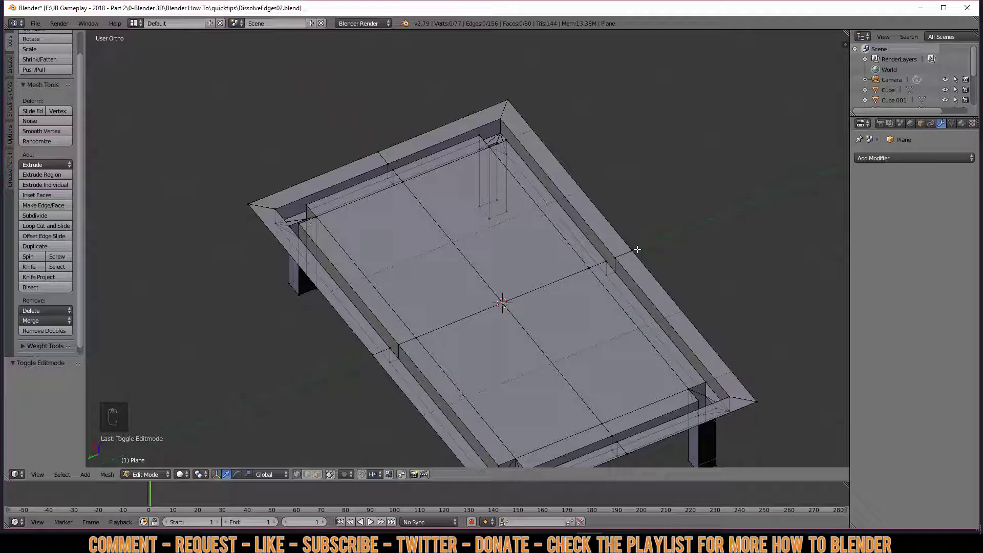
left_click(634, 249)
left_click(512, 103)
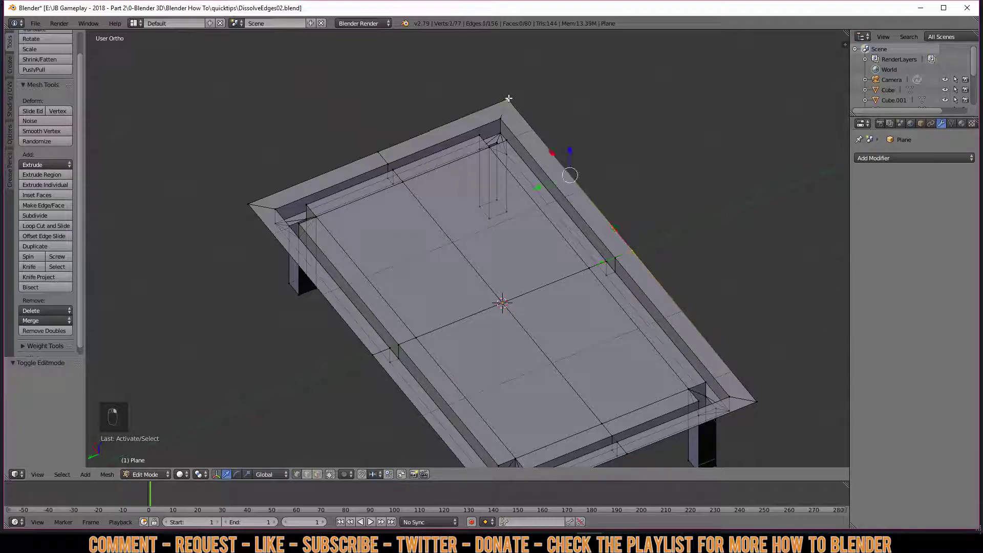
left_click(46, 320)
left_click(46, 346)
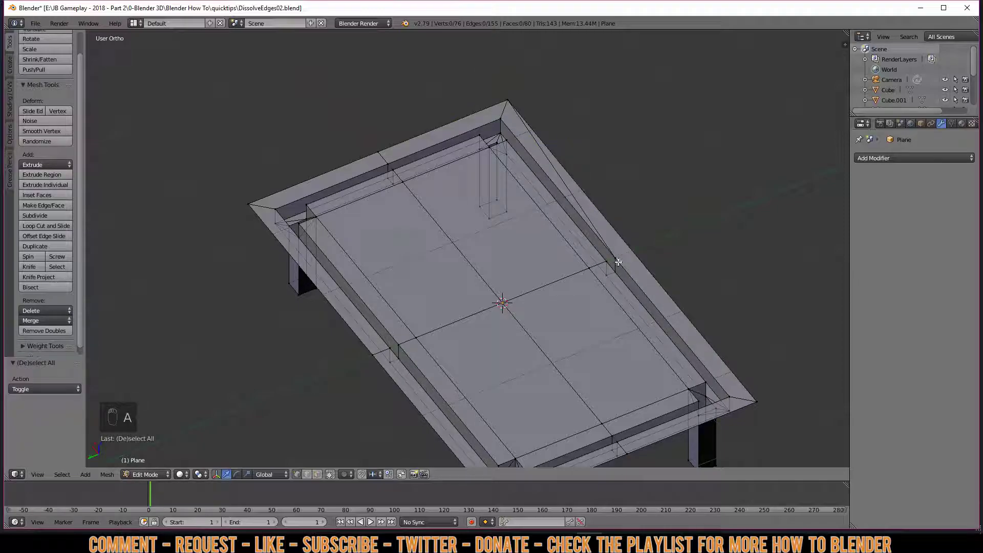
Merge two rim corner vertices At Last, then undo back to the 77-vertex mesh
right_click(616, 258)
right_click(497, 120, "shift")
left_click(59, 320)
left_click(65, 346)
key("ctrl+z")
key("ctrl+z")
key("ctrl+z")
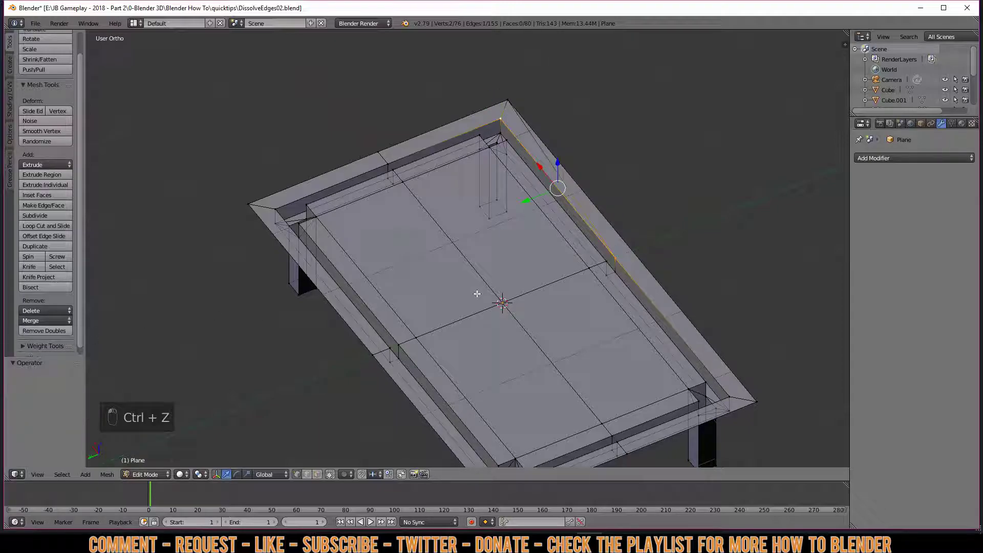
key("ctrl+z")
key("ctrl+z")
key("ctrl+z")
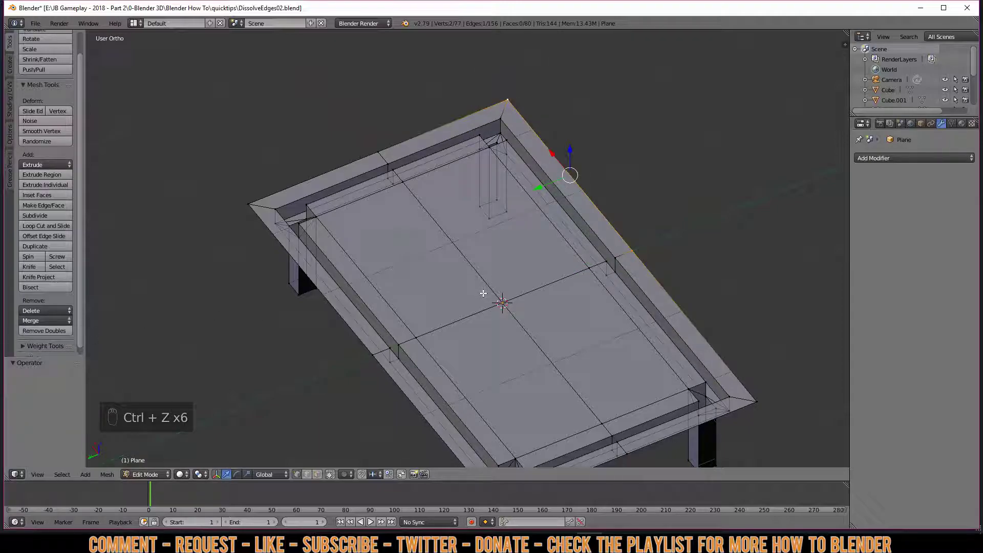
key("KP_7")
Box-select the centre vertex line and move it 2 units right, then 0.3 further
key("a")
key("a")
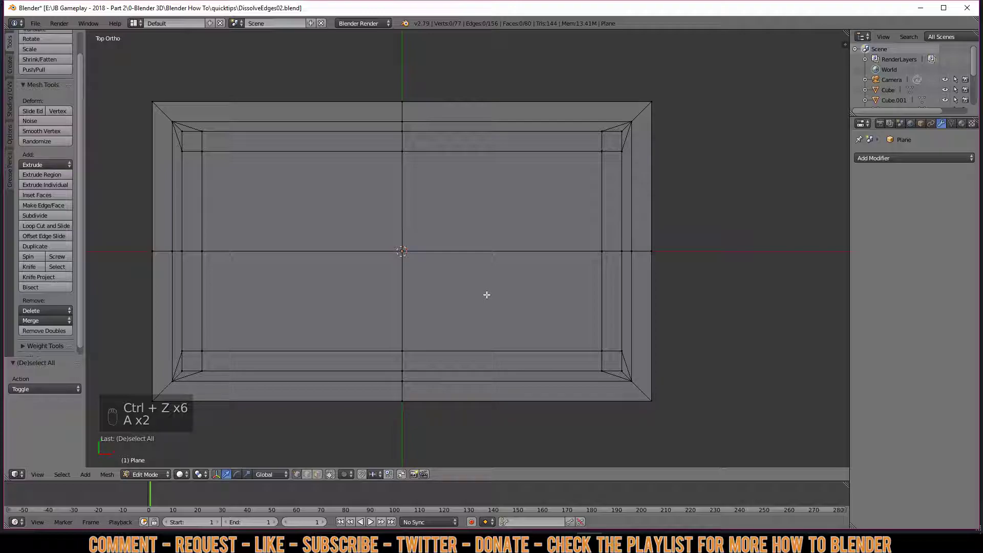
key("b")
left_click_drag(391, 87, 431, 405)
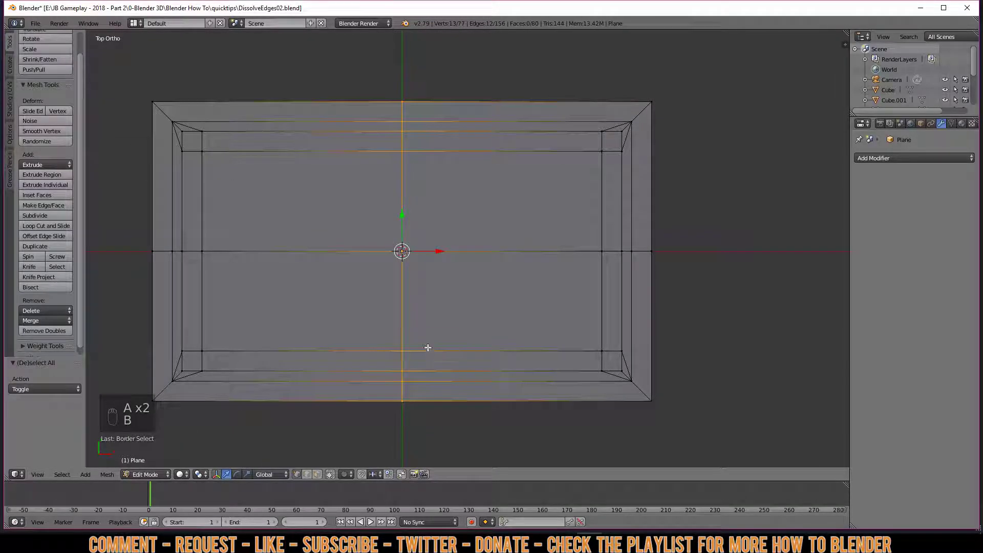
key("g")
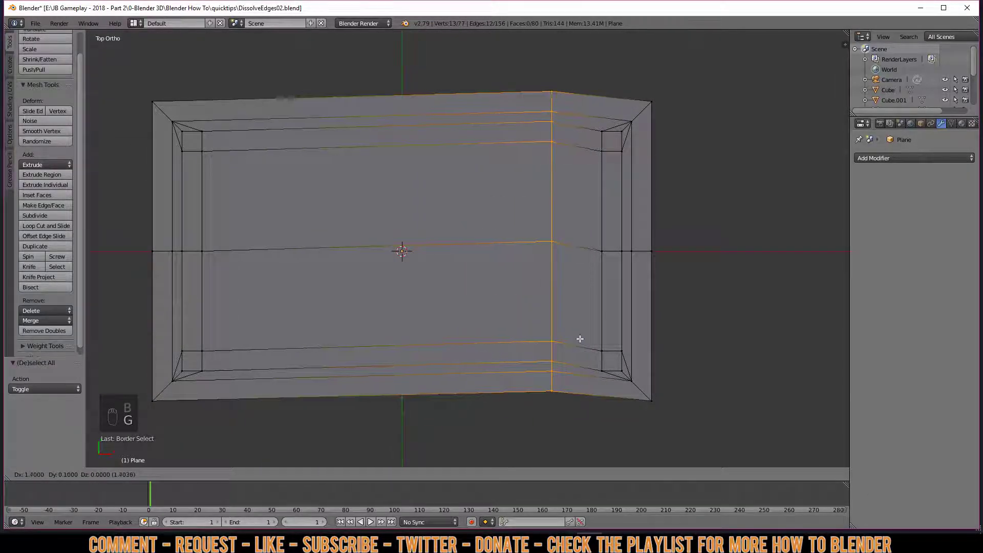
left_click(621, 340)
key("b")
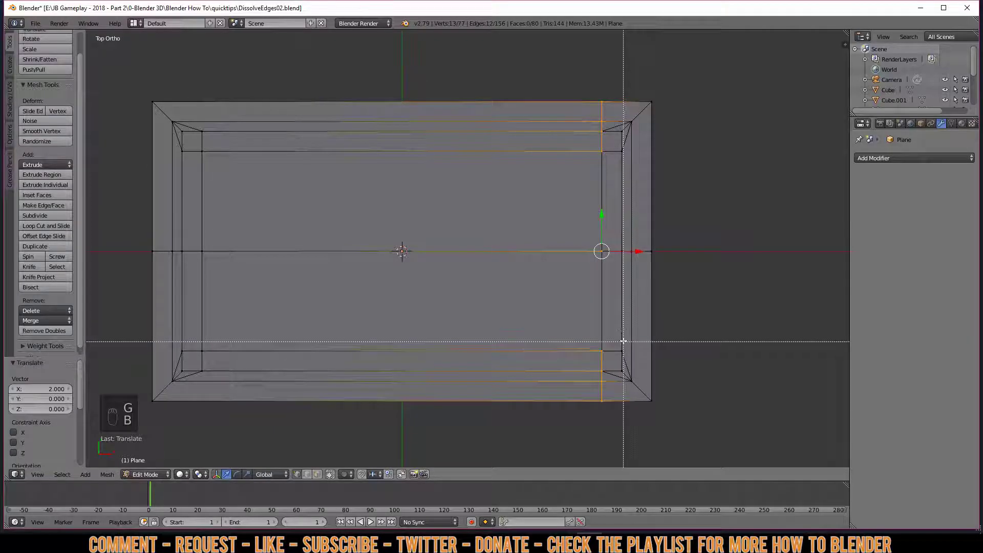
middle_click_drag(597, 128, 621, 375)
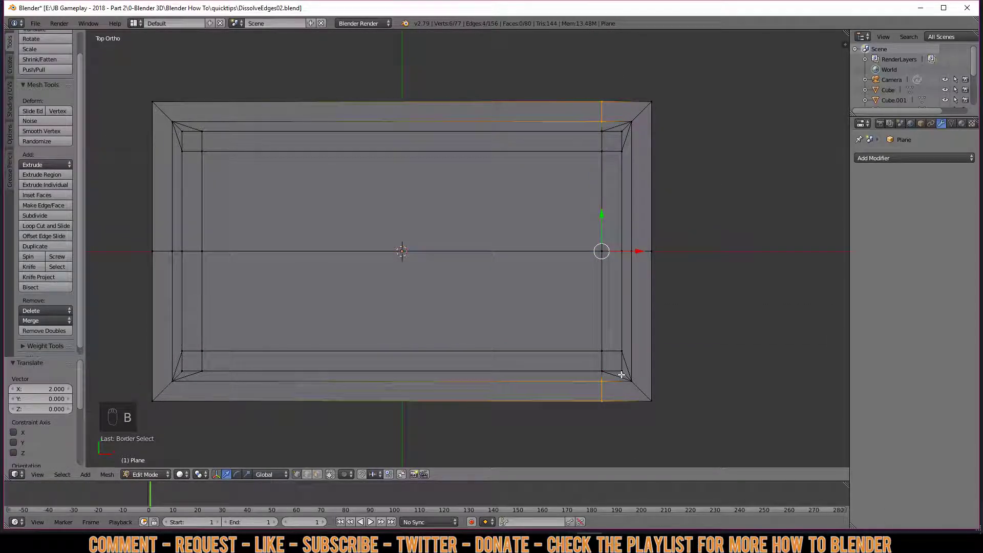
left_click(649, 376)
Place the two remaining vertices on the rim corners and Remove Doubles, removing 13 vertices
key("b")
middle_click_drag(638, 141, 648, 386)
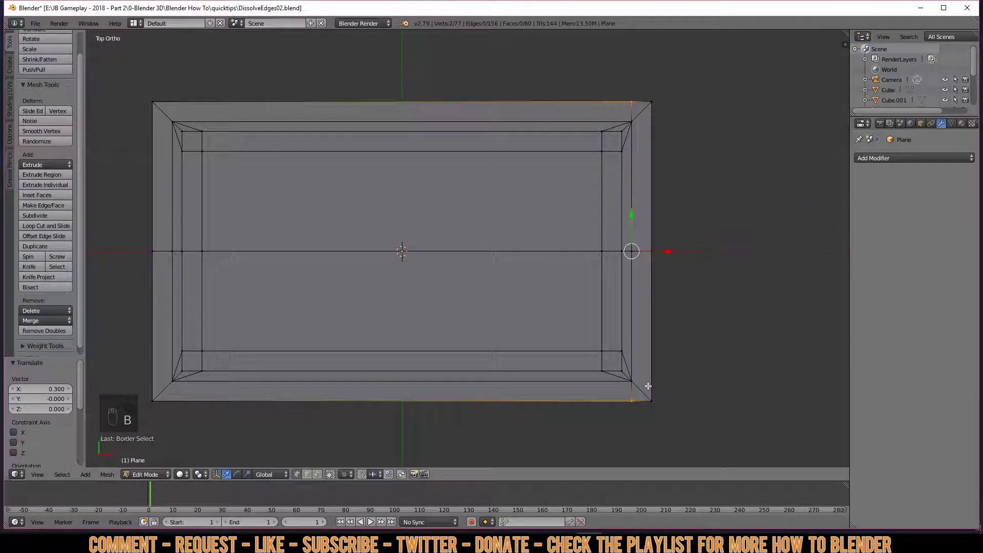
key("g")
left_click(662, 388)
key("a")
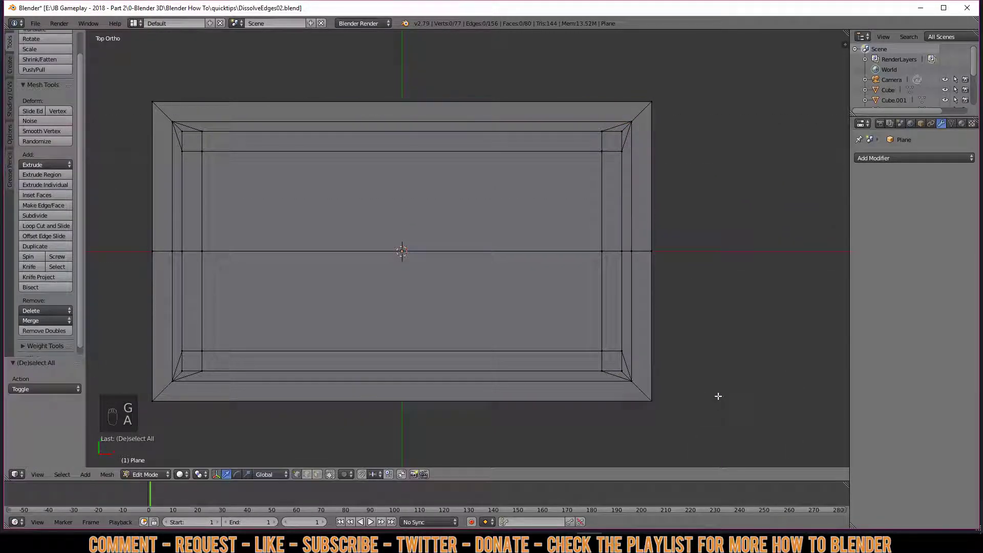
key("a")
left_click(60, 330)
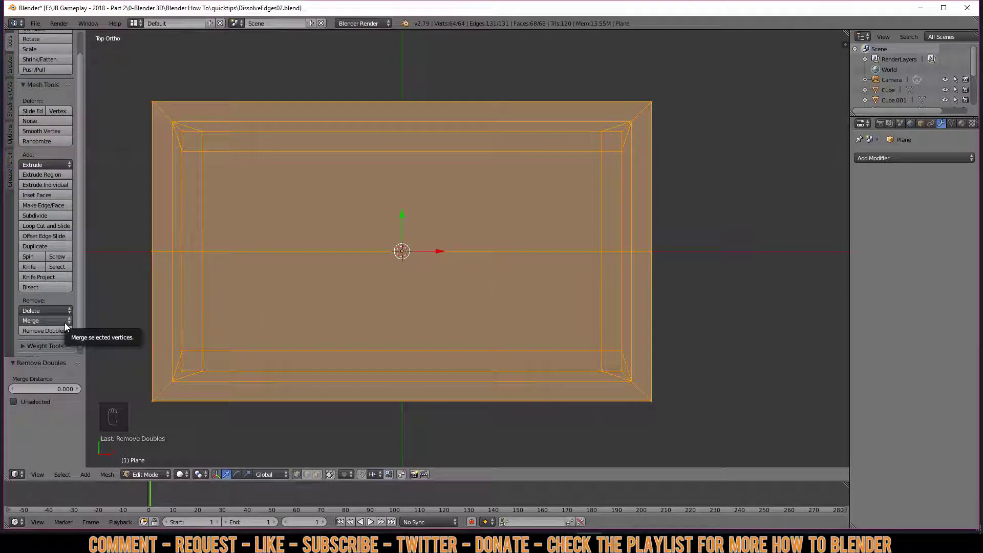
middle_click_drag(520, 362, 470, 309)
scroll(492, 298, "down", 3, "shift")
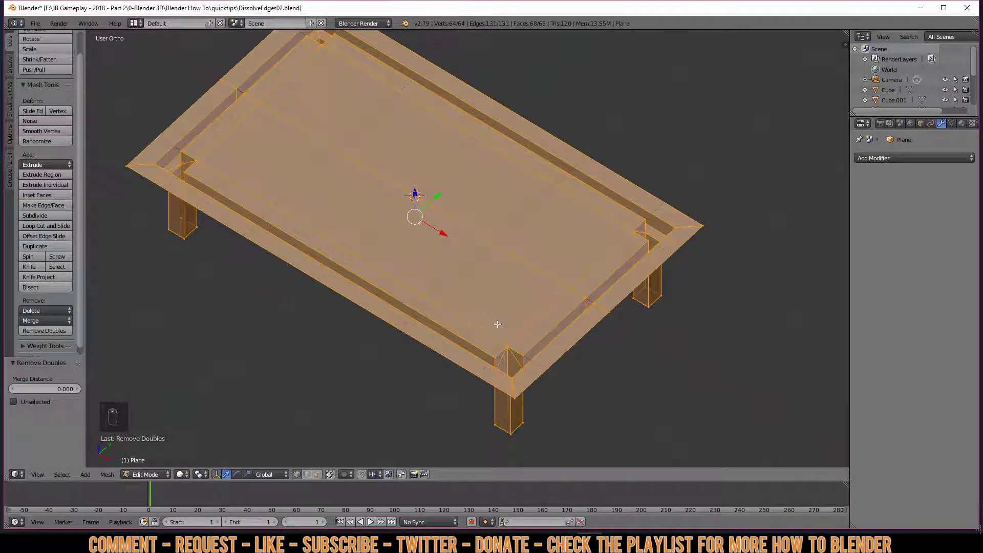